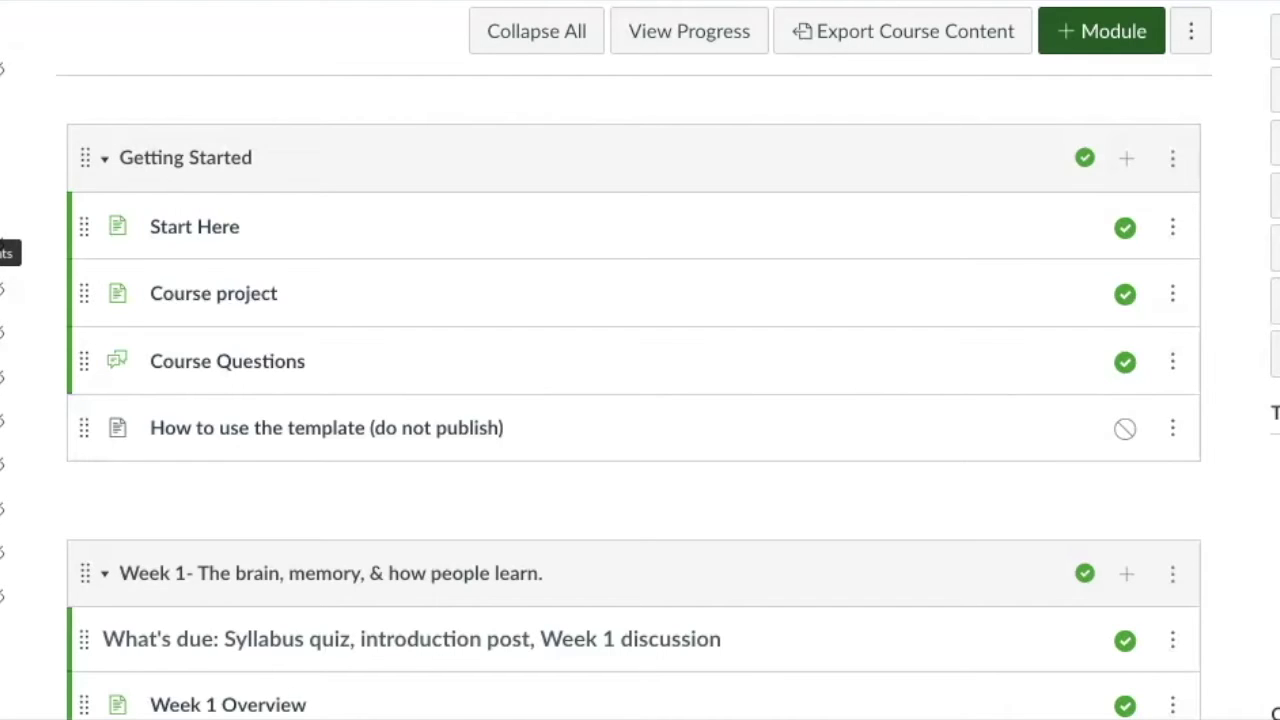
Create a new course discussion titled "Introduction forum"
left_click(4, 288)
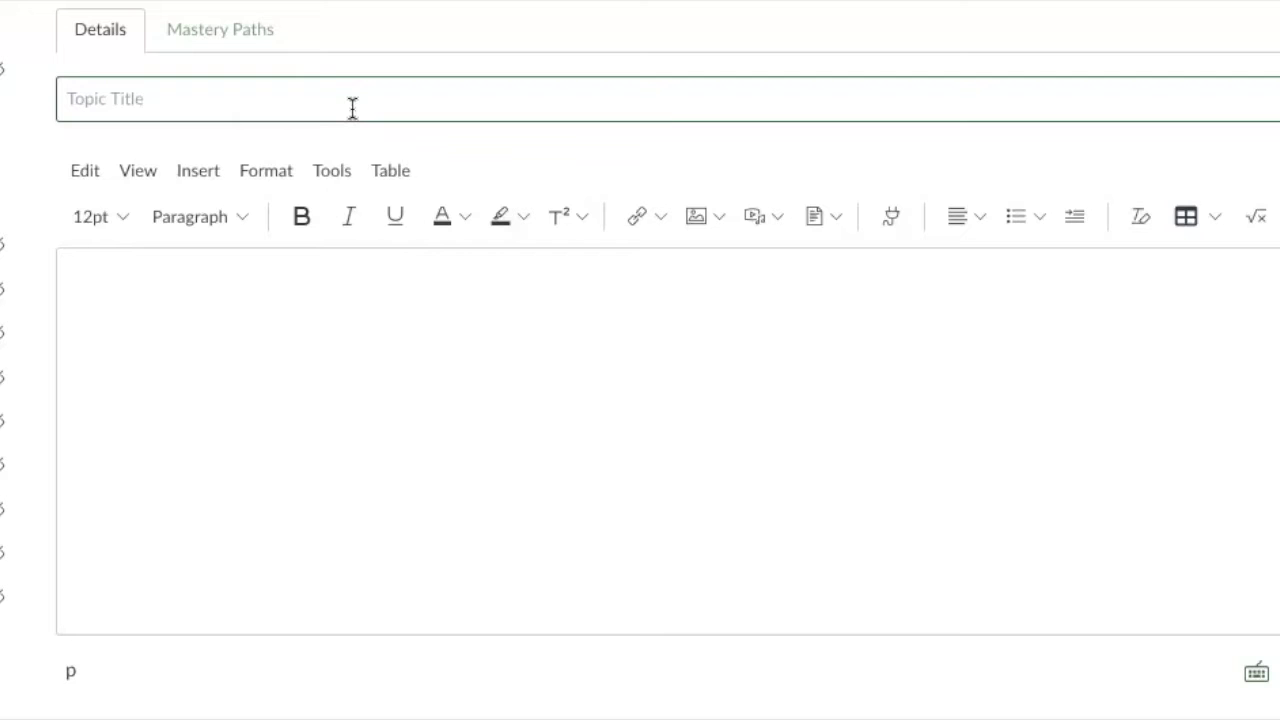
type("Introd")
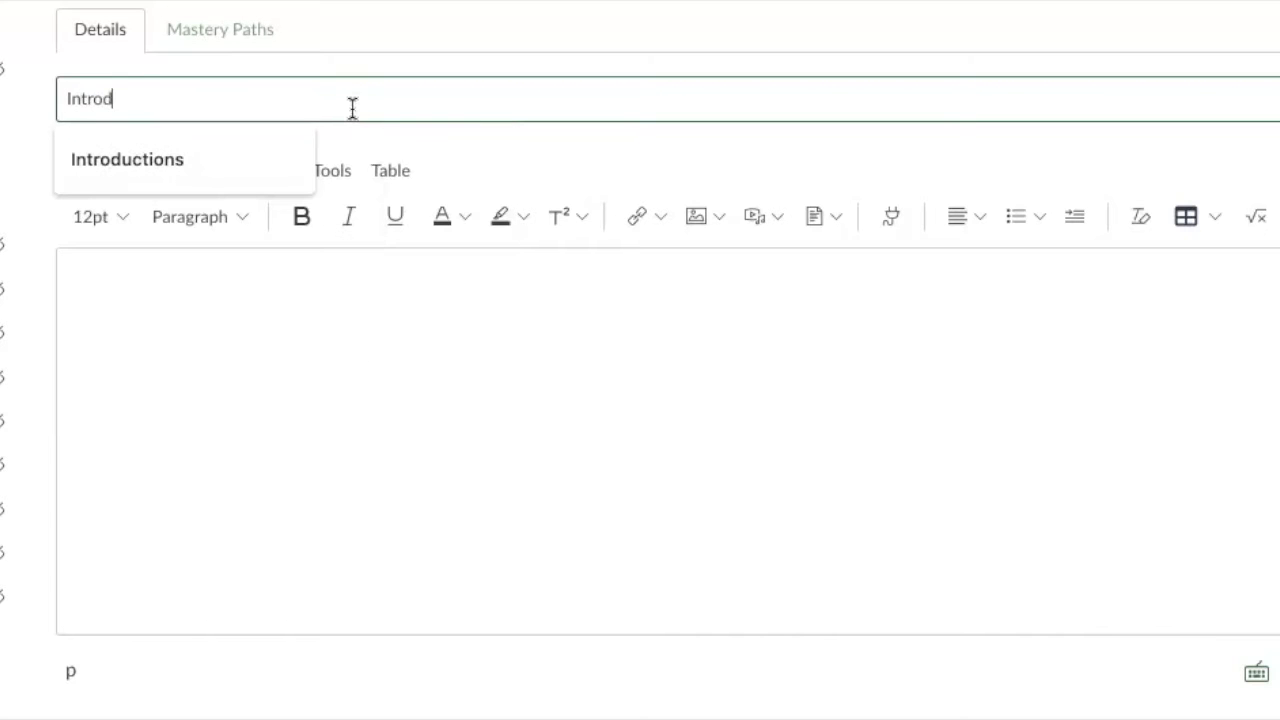
type("uction foru")
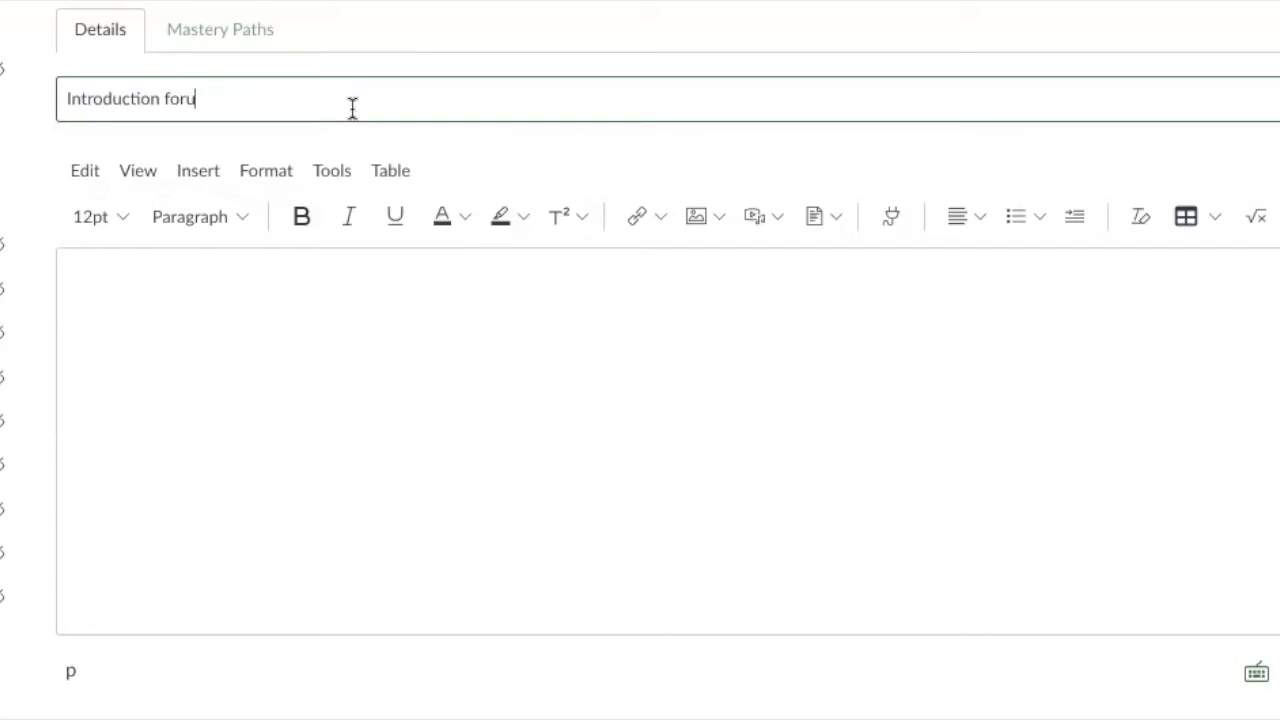
type("m")
Enter "Directions" as the body text of the discussion
left_click(221, 299)
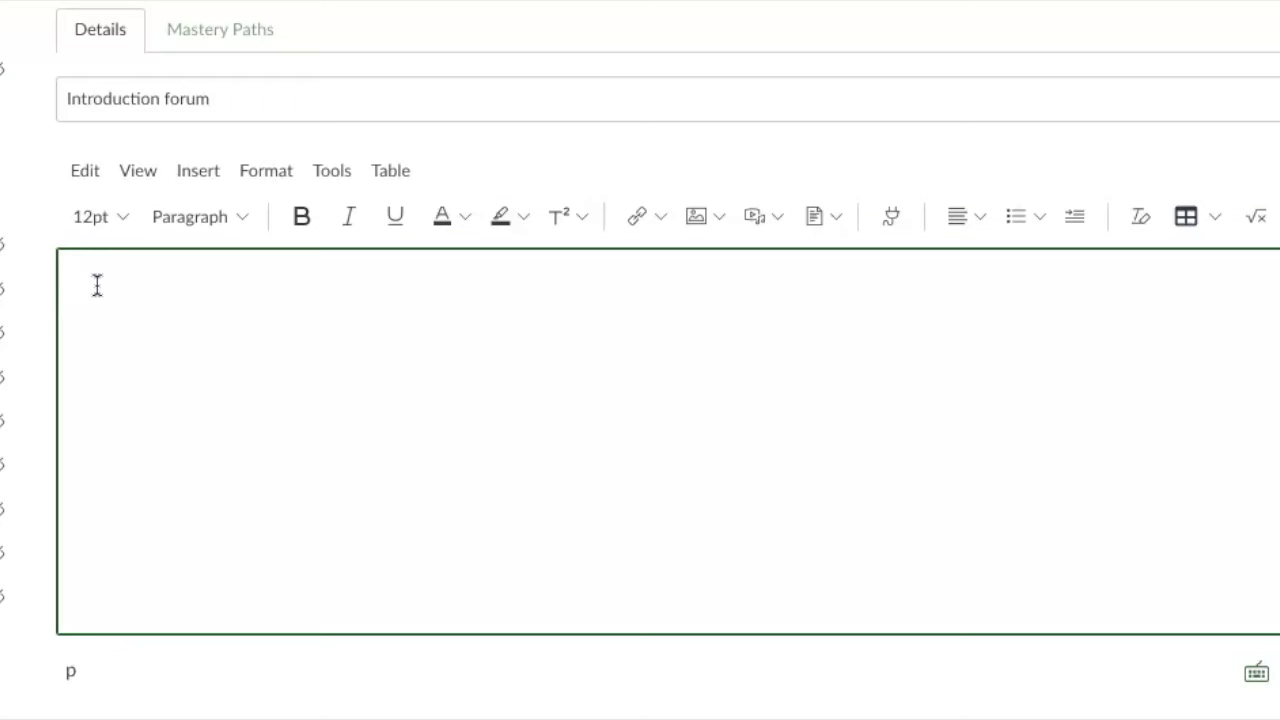
left_click(371, 286)
left_click(511, 306)
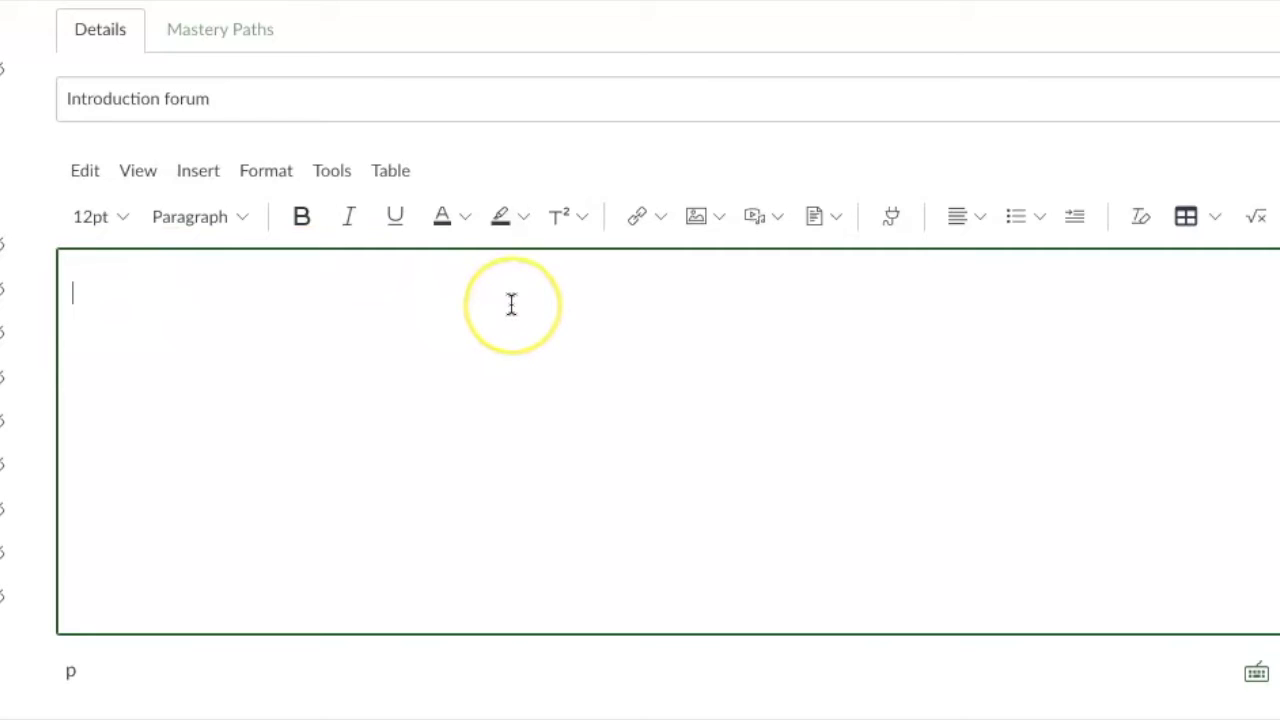
left_click(778, 218)
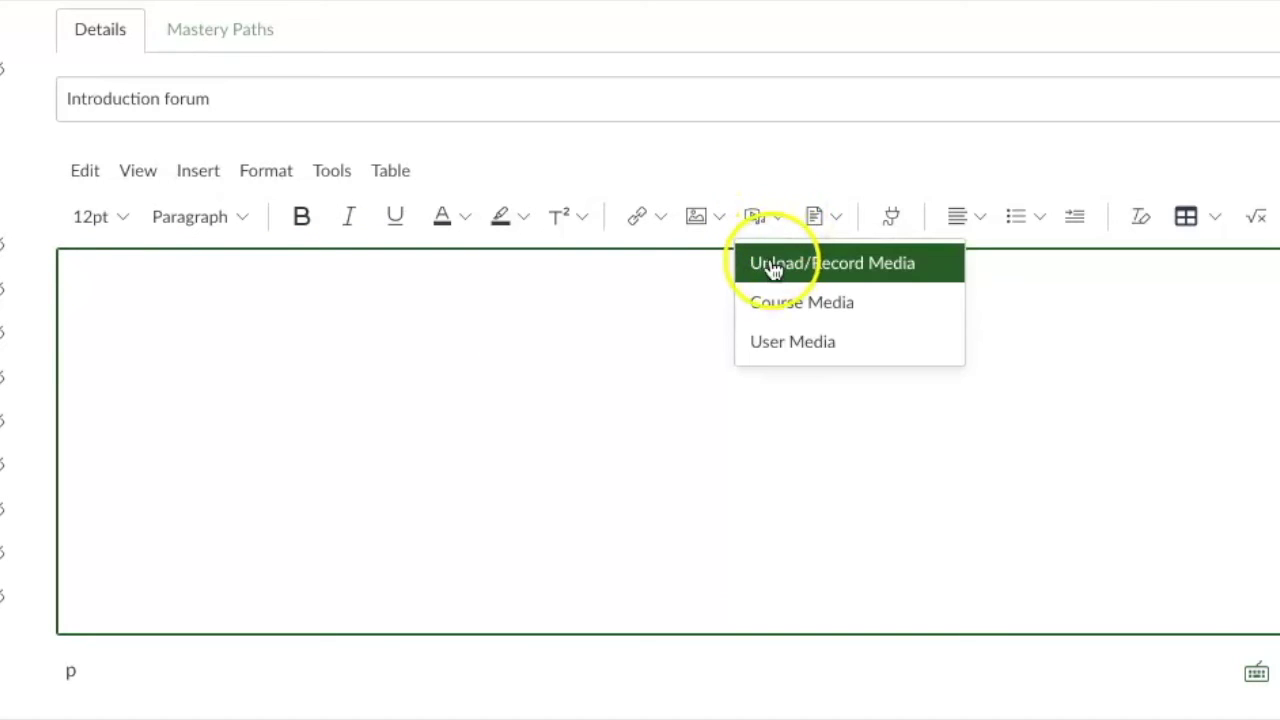
left_click(503, 323)
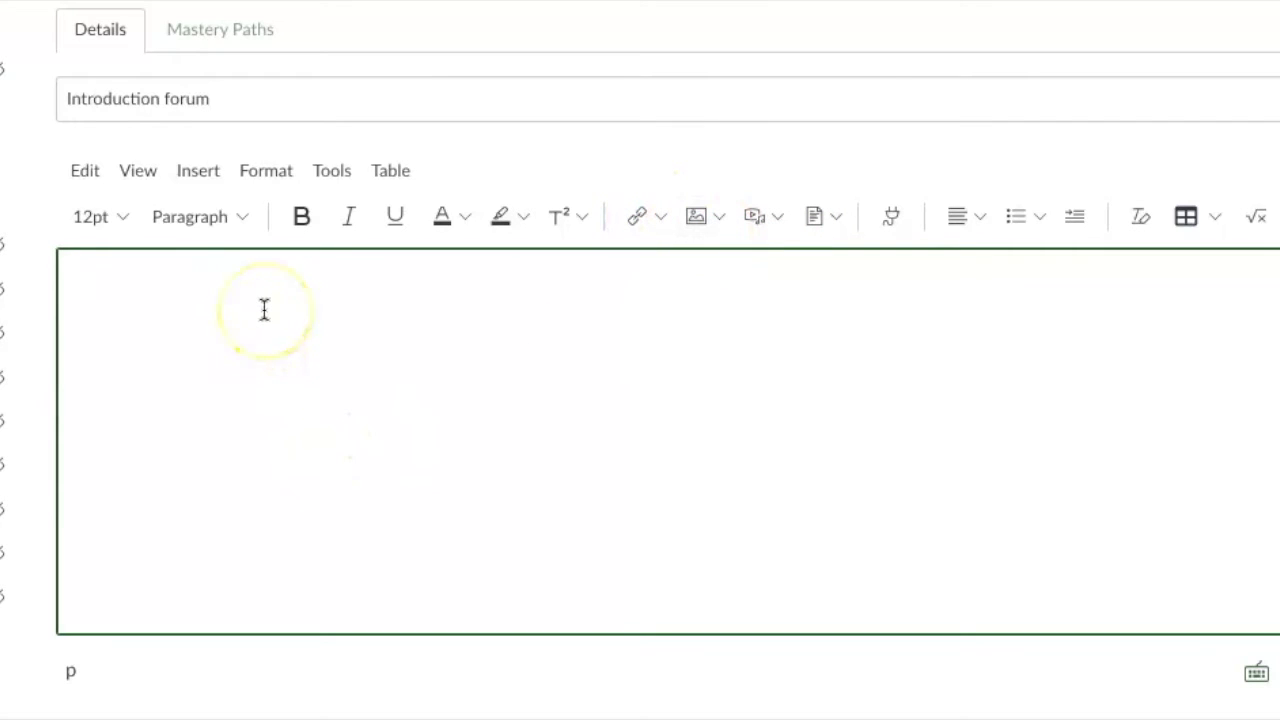
type("Directions")
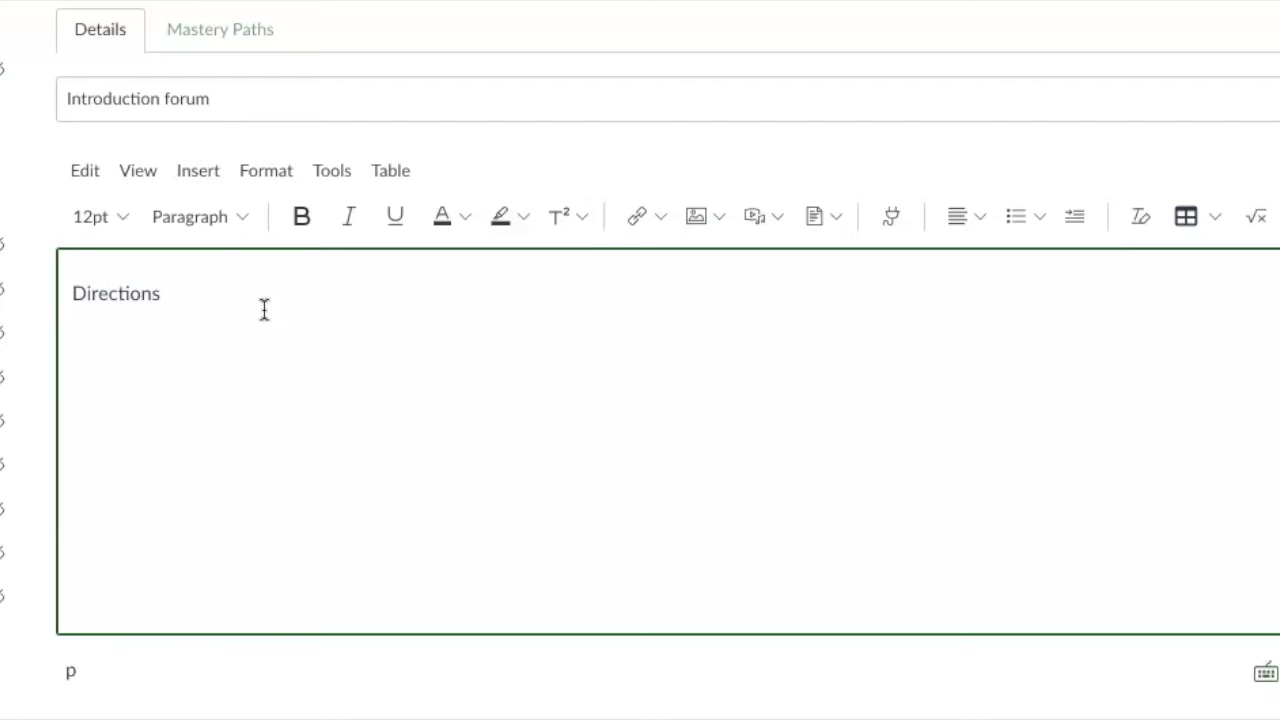
left_click(374, 366)
Allow threaded replies and make the discussion graded
scroll(400, 356, "down", 2)
scroll(400, 356, "down", 1)
scroll(400, 356, "down", 3)
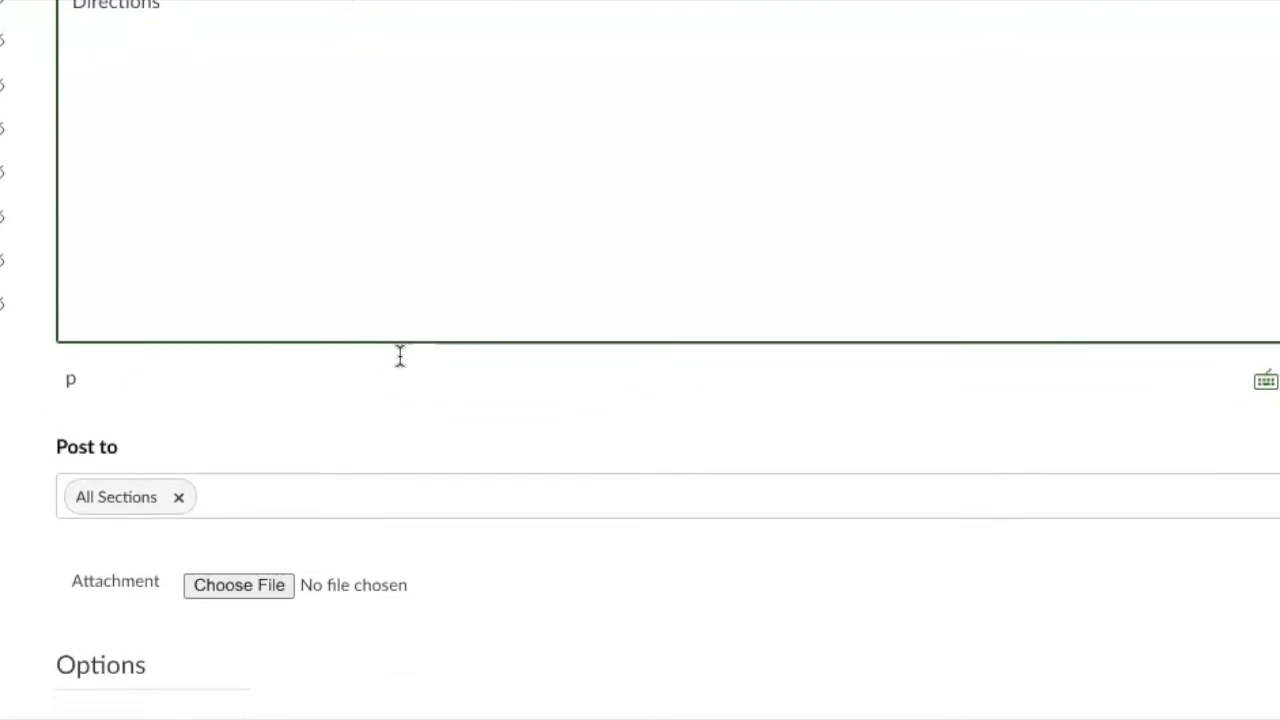
scroll(400, 356, "down", 4)
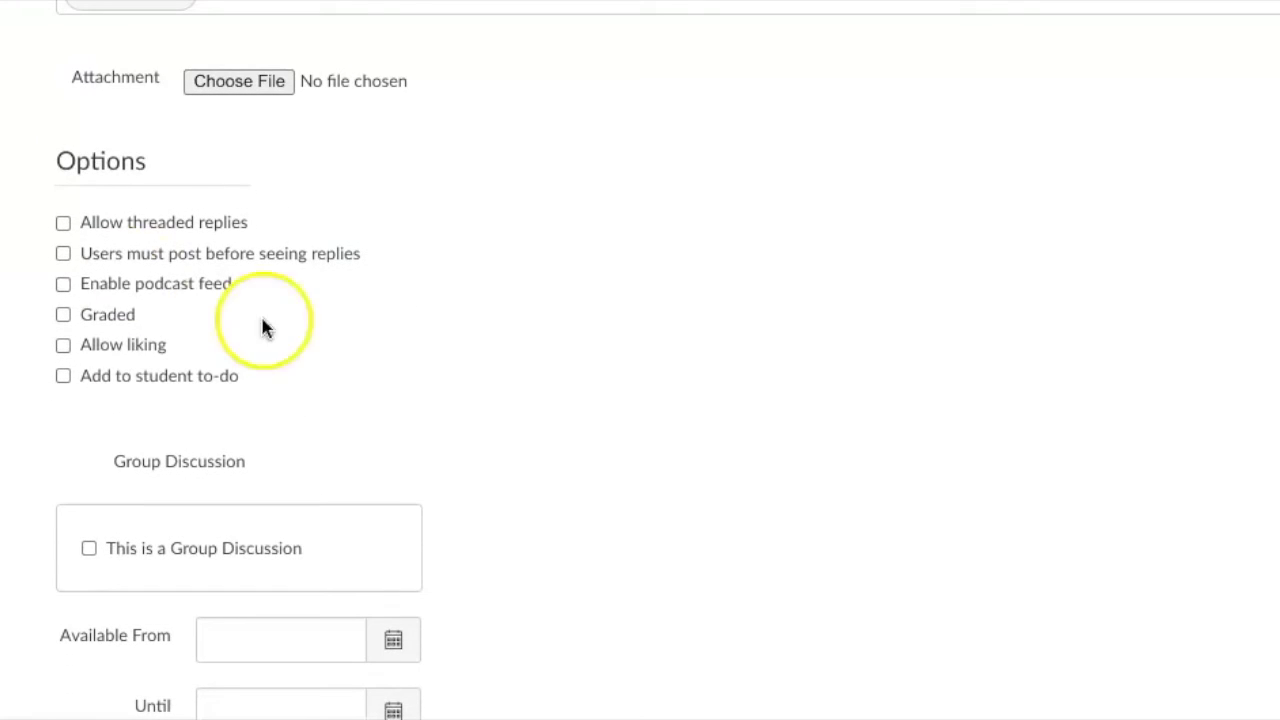
left_click(64, 226)
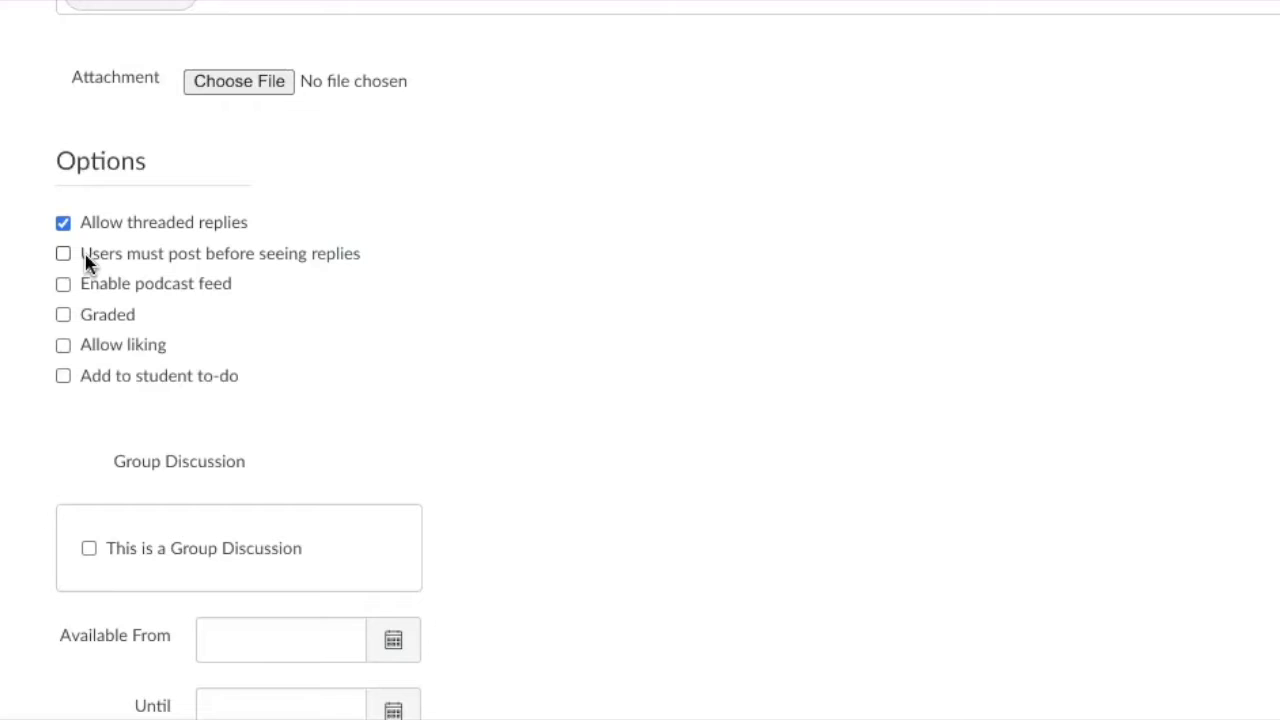
left_click(63, 316)
scroll(65, 320, "down", 1)
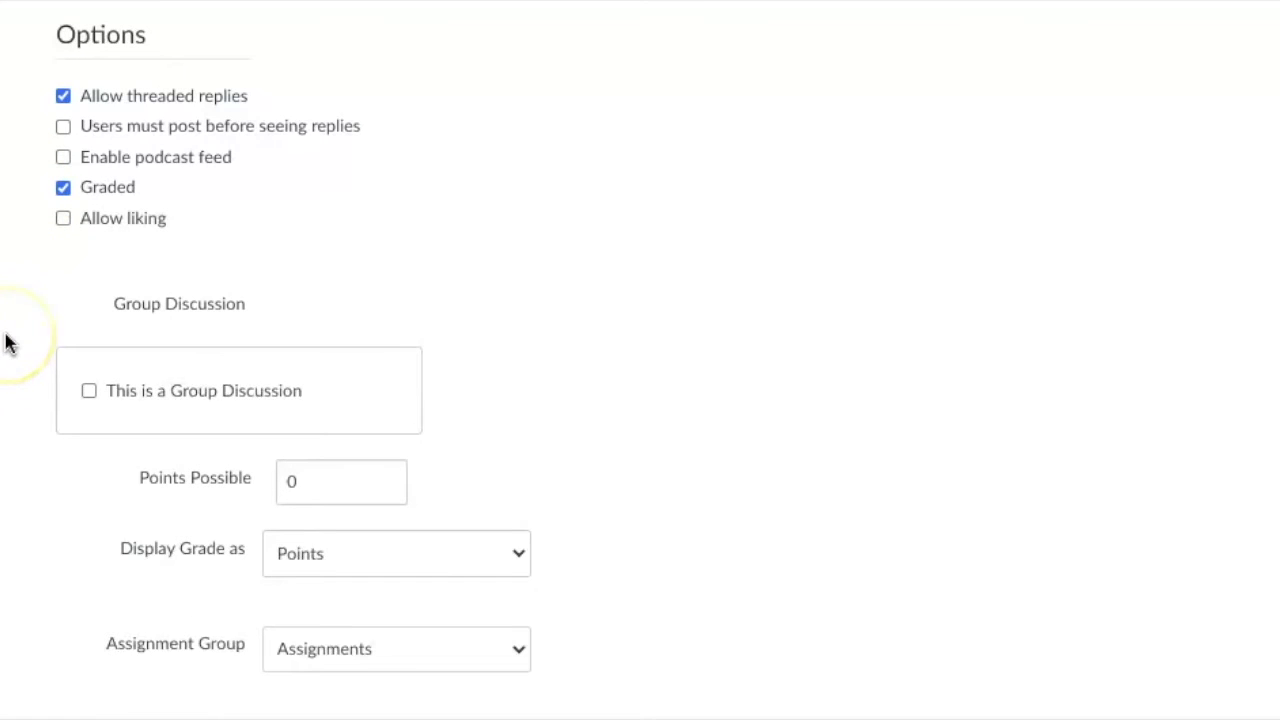
scroll(8, 343, "down", 3)
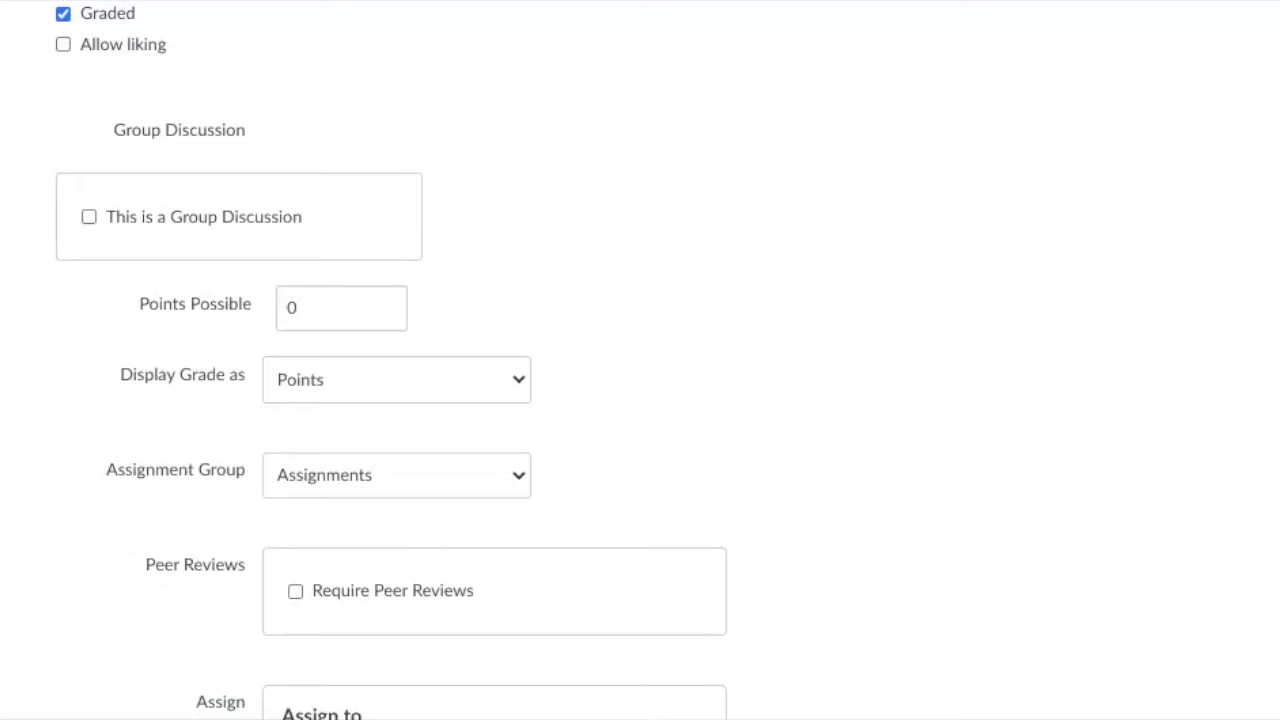
left_click(89, 221)
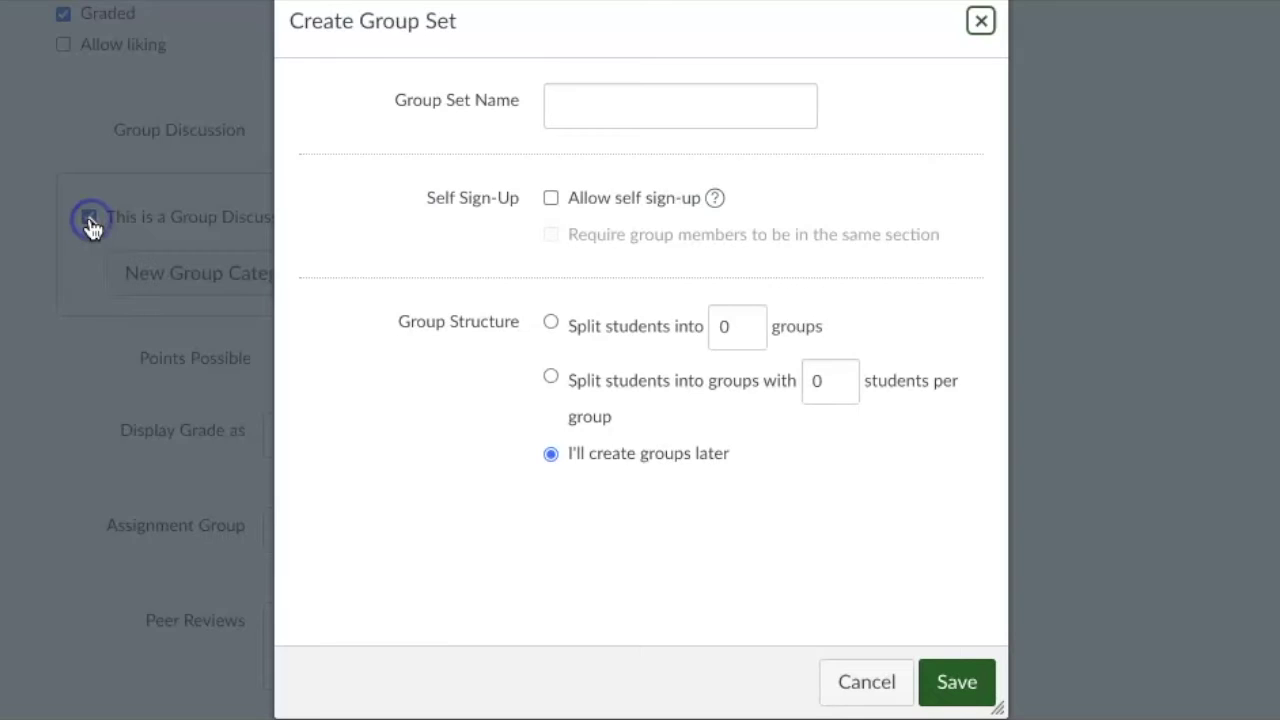
left_click(866, 683)
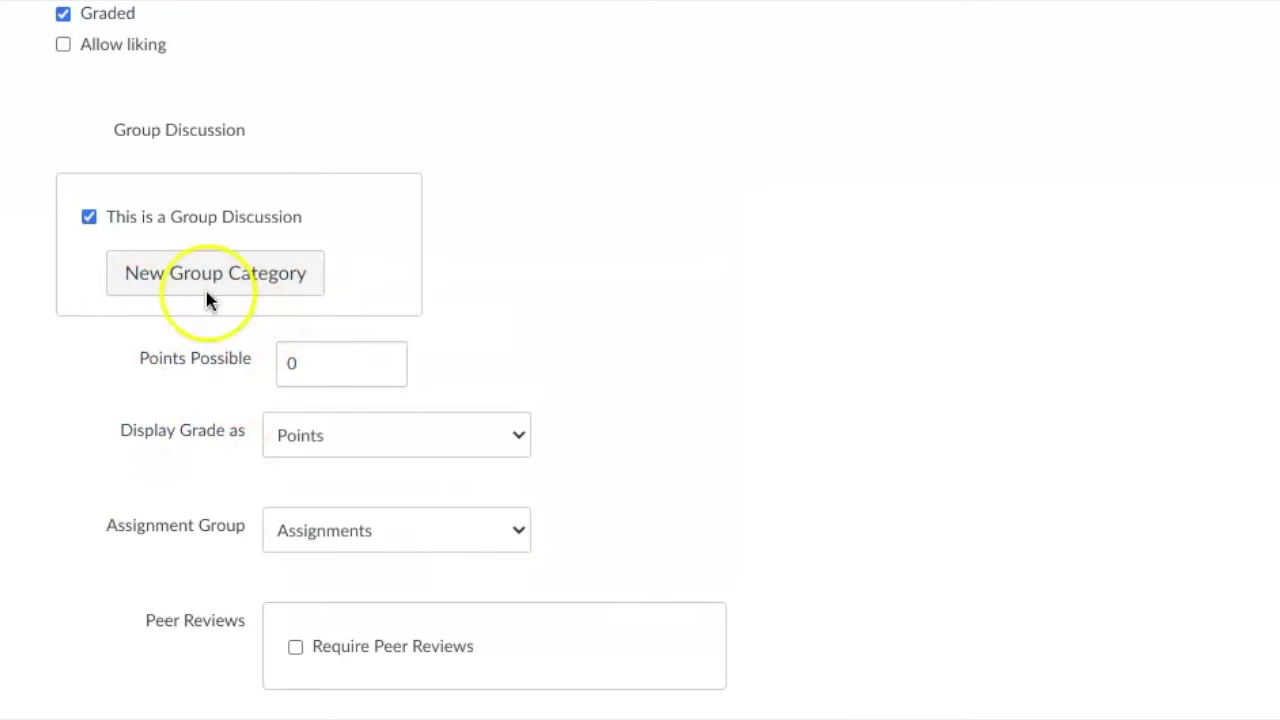
left_click(91, 222)
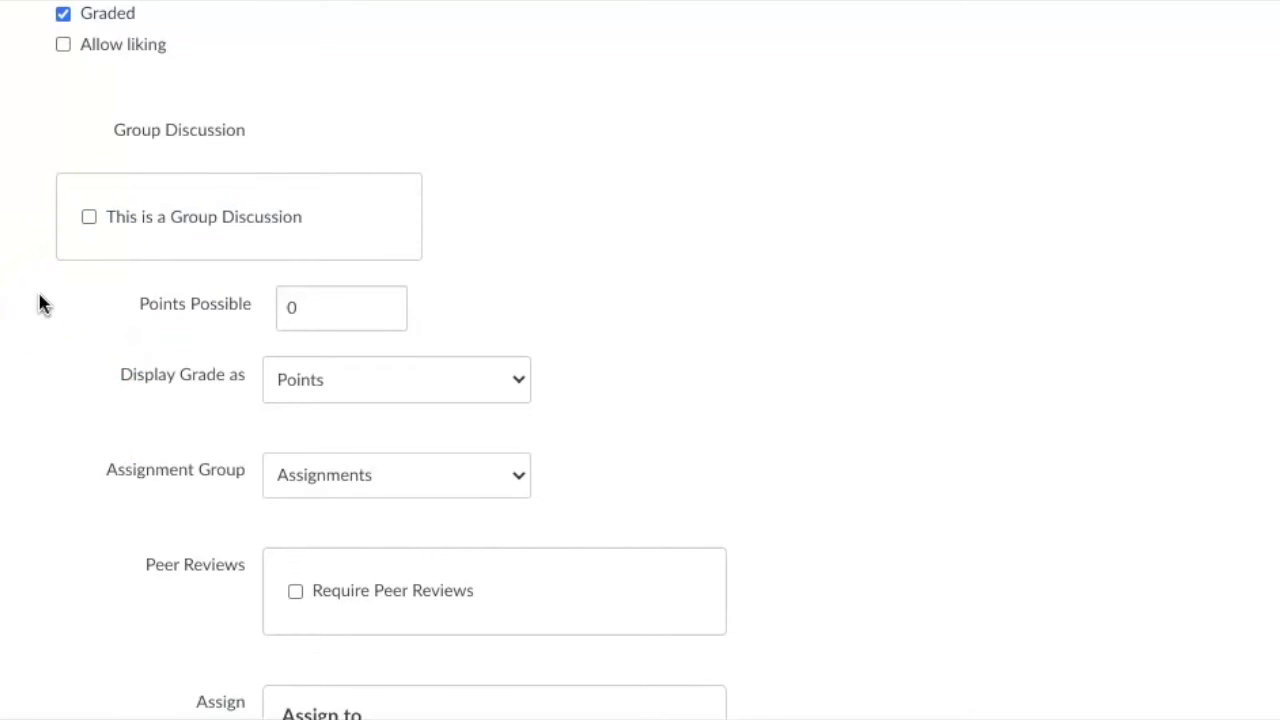
Set the points possible for the graded discussion to 10
scroll(40, 304, "down", 3)
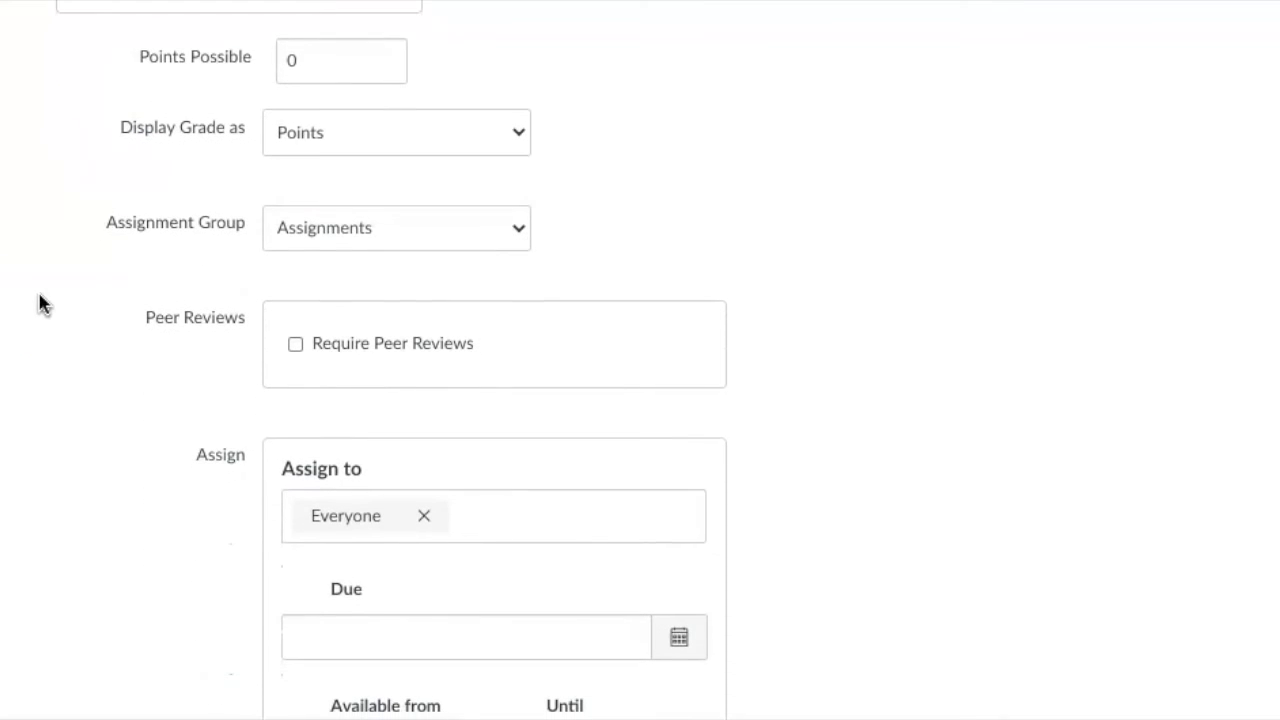
left_click(287, 62)
type("1")
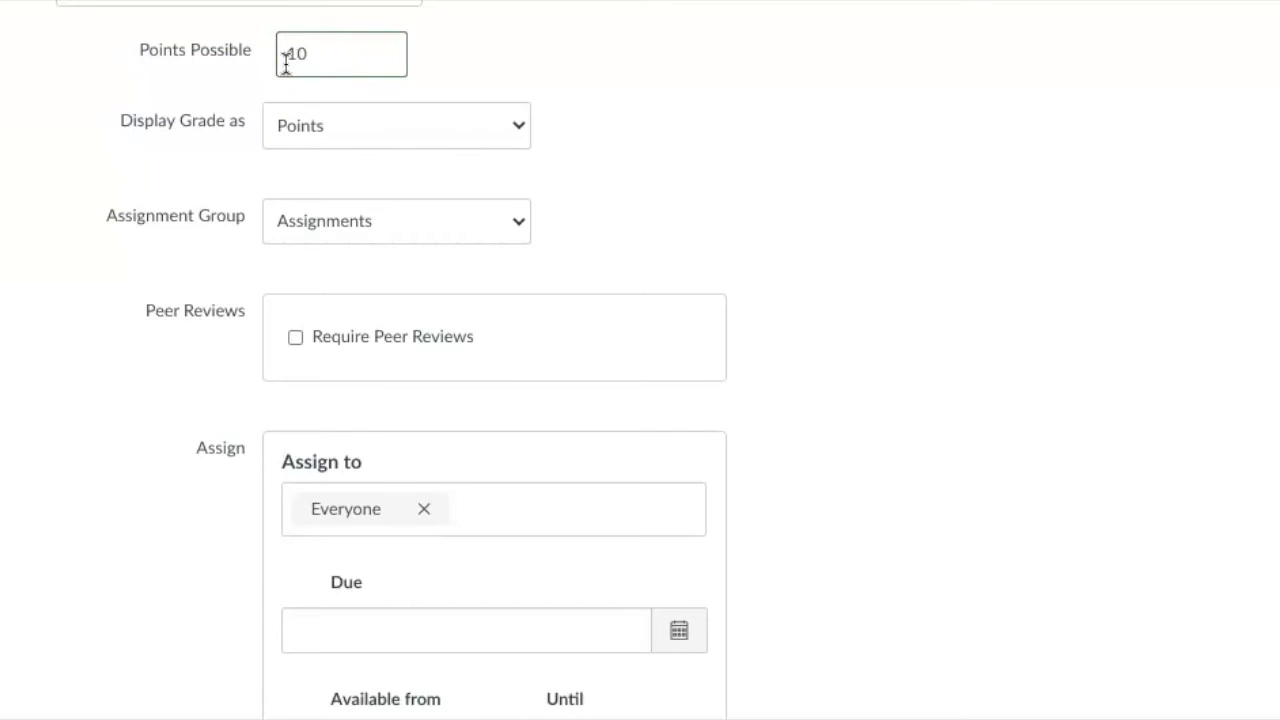
left_click(127, 126)
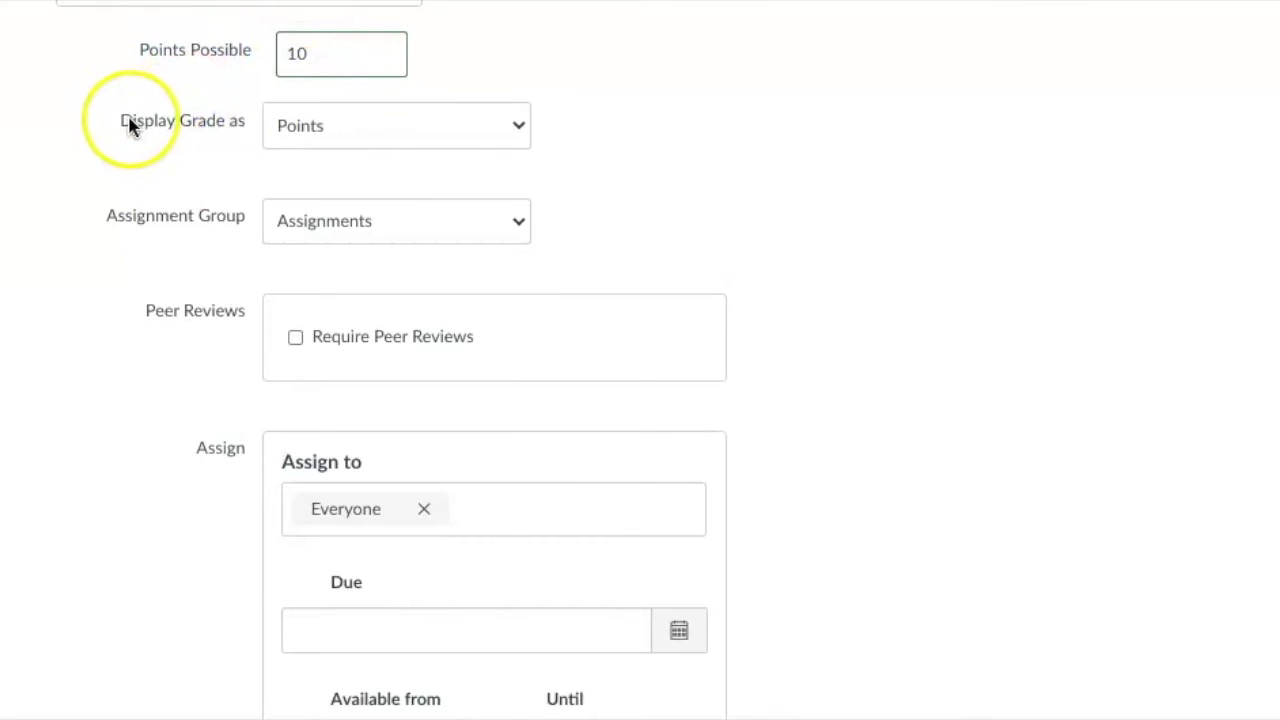
left_click(88, 174)
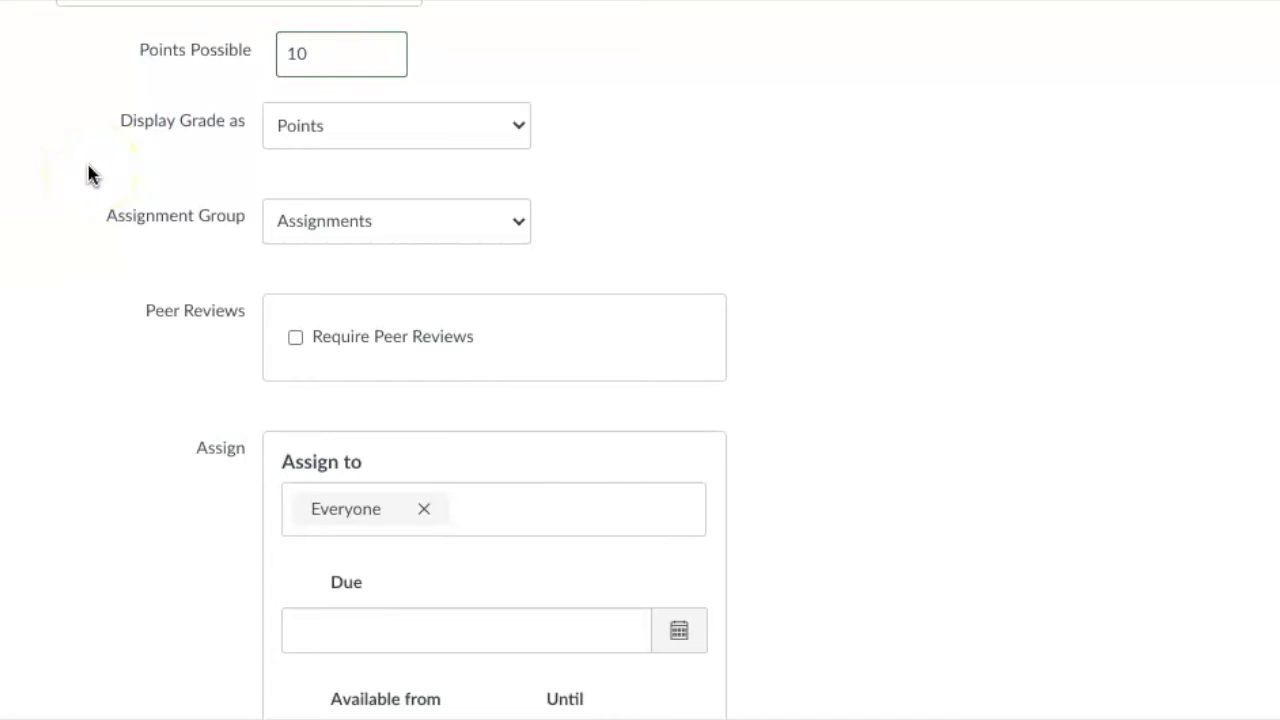
Review the available grade display formats and assignment groups for the discussion
left_click(519, 123)
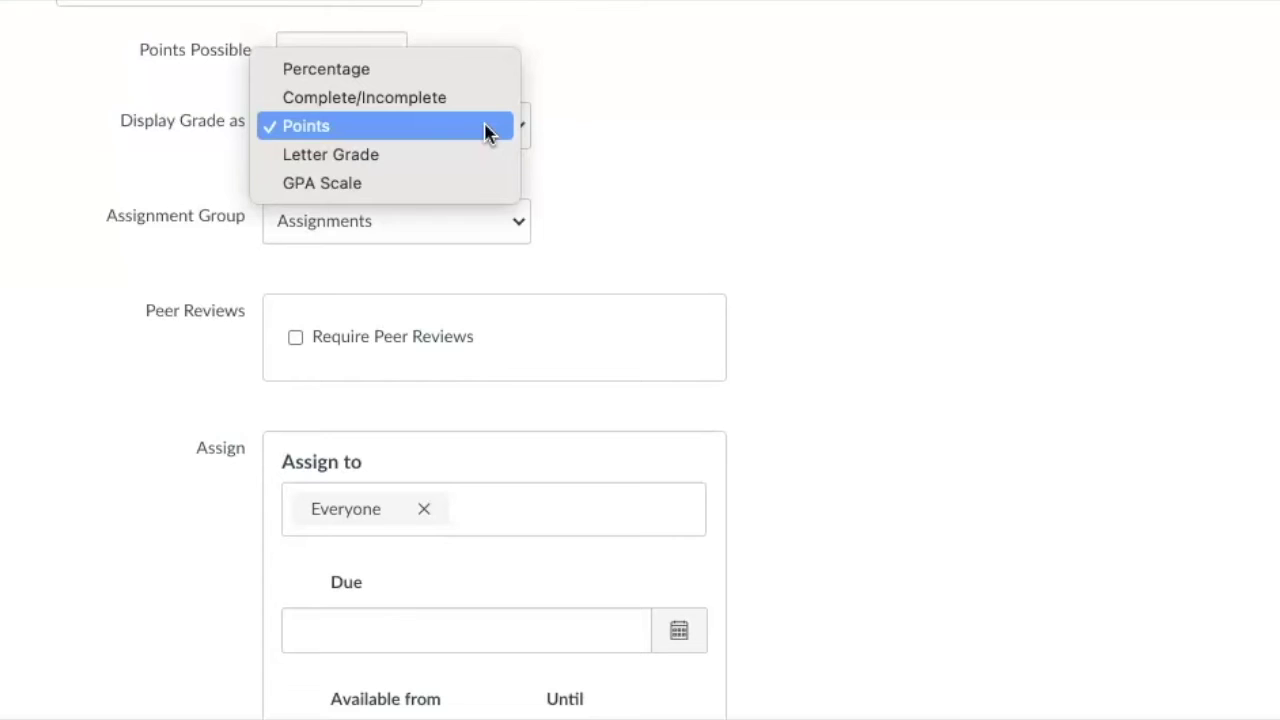
mouse_move(429, 92)
left_mouse_down()
mouse_move(403, 106)
mouse_move(417, 104)
left_mouse_up()
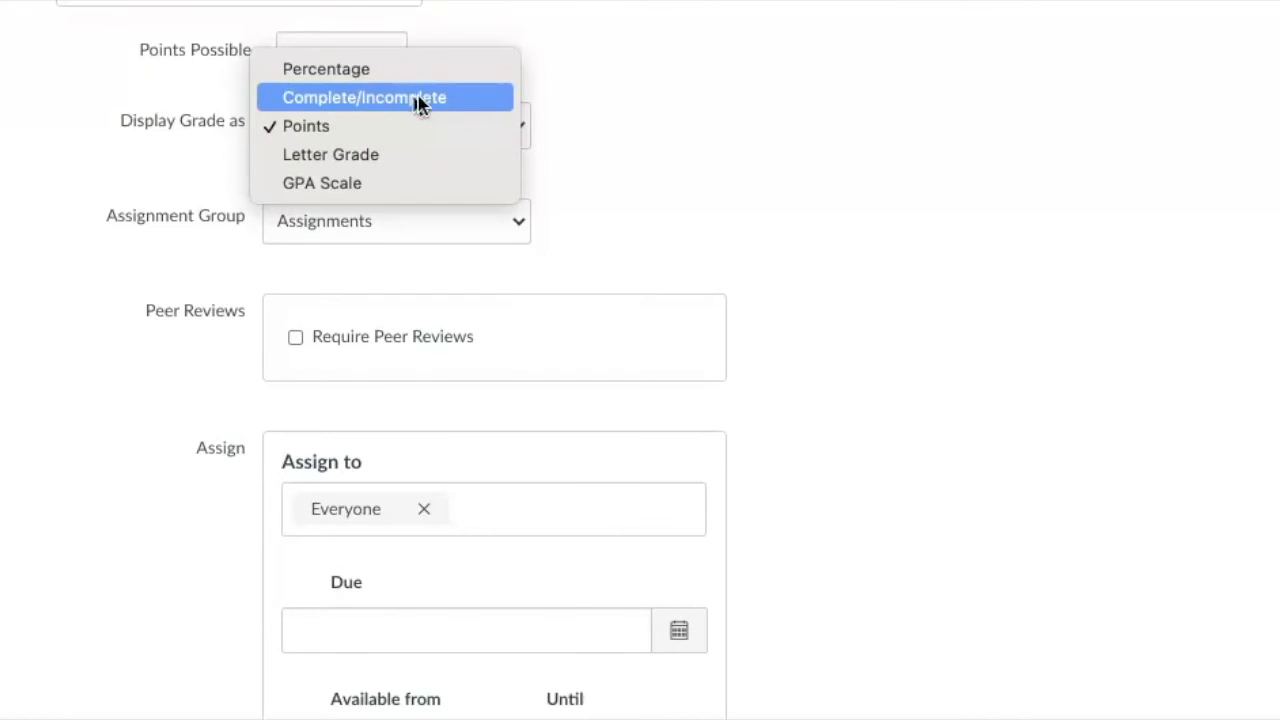
left_click(630, 155)
scroll(615, 175, "down", 1)
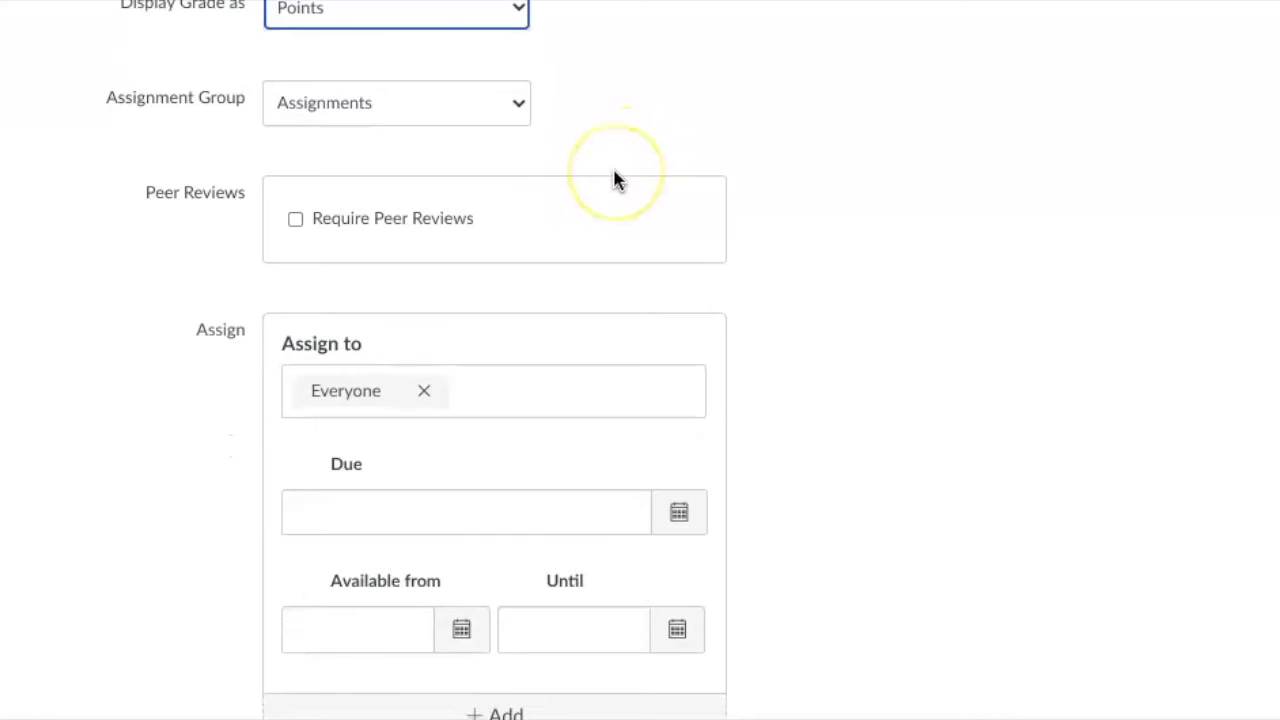
left_click(521, 104)
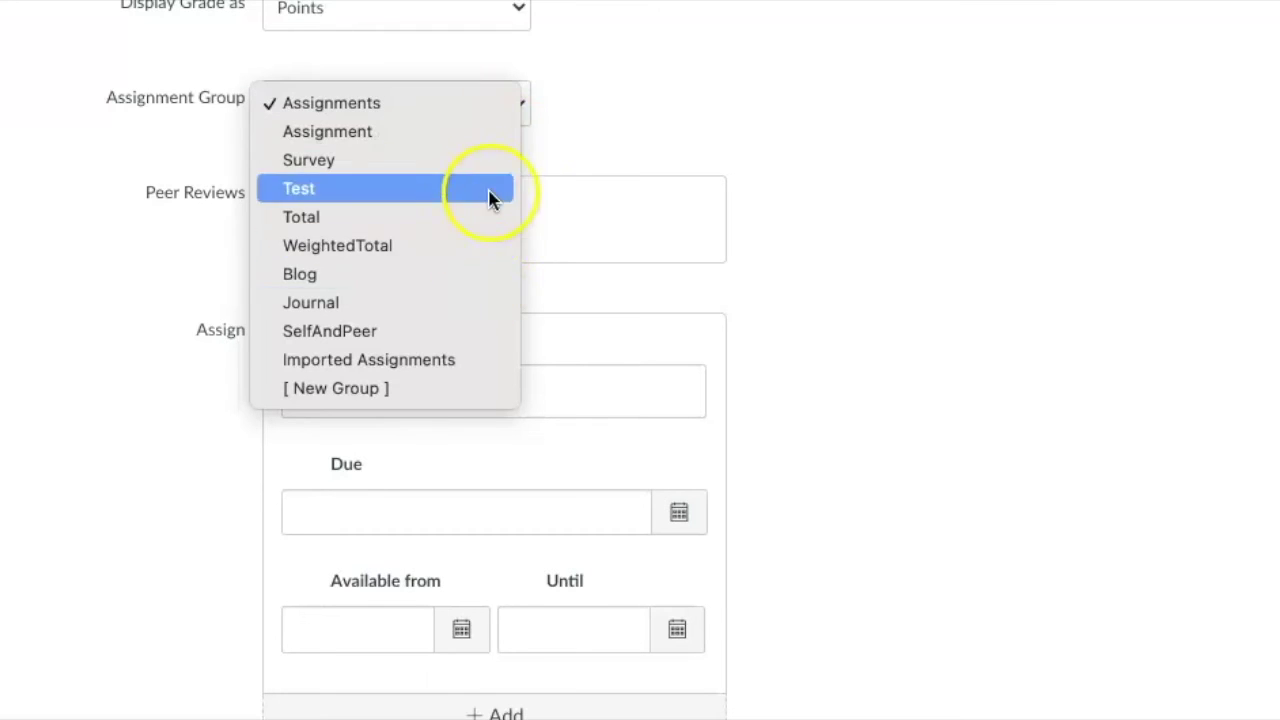
left_click(590, 97)
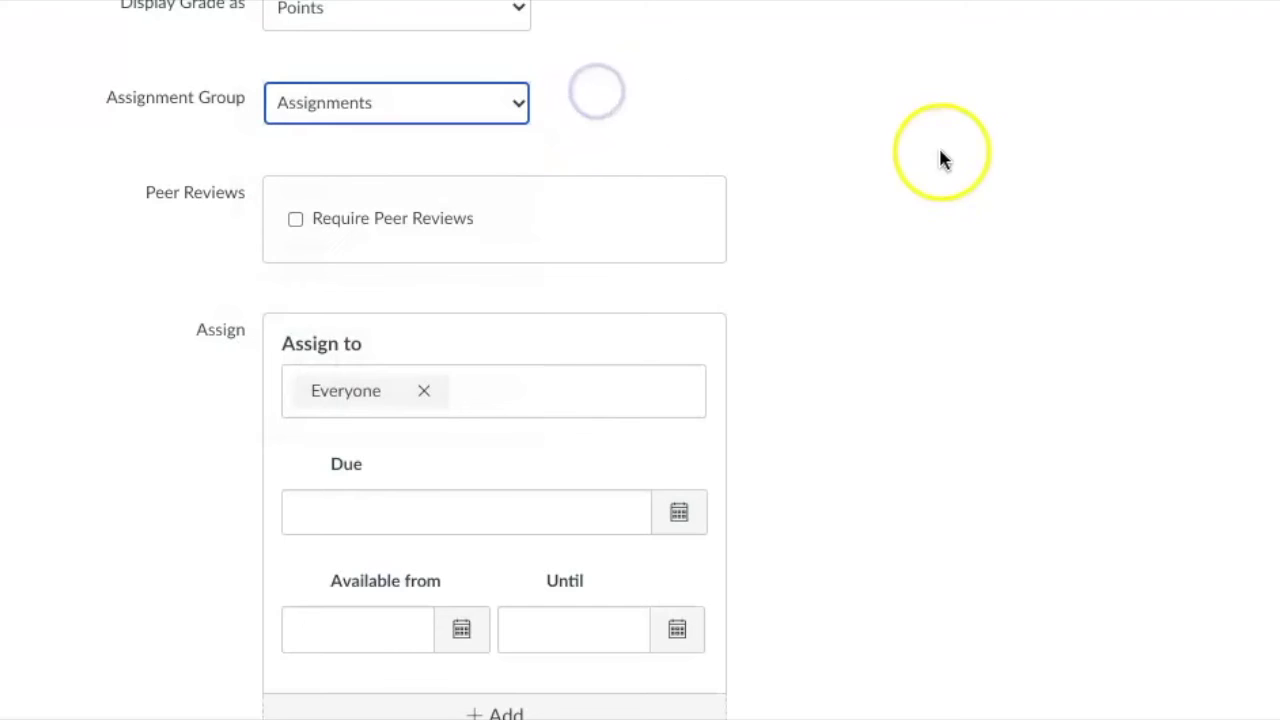
Set the discussion's due date for everyone to Apr 29 at 11:59pm, leaving the availability dates blank
scroll(800, 336, "down", 2)
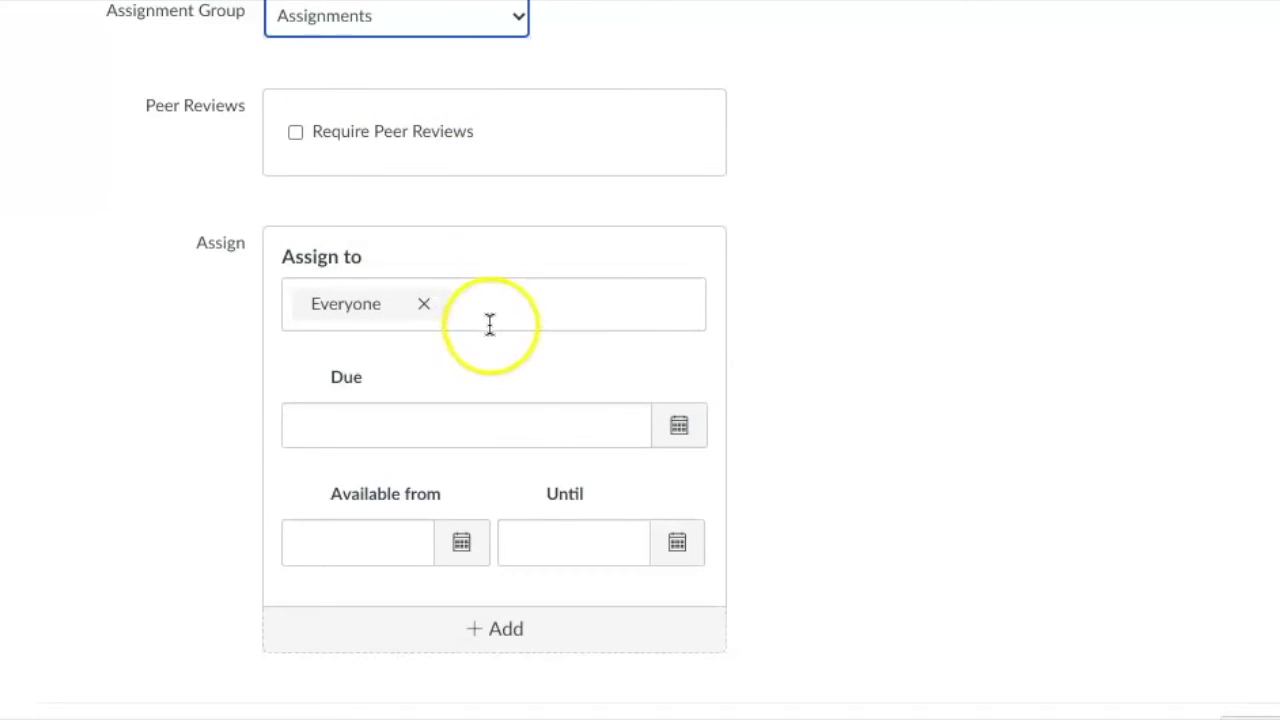
left_click(680, 432)
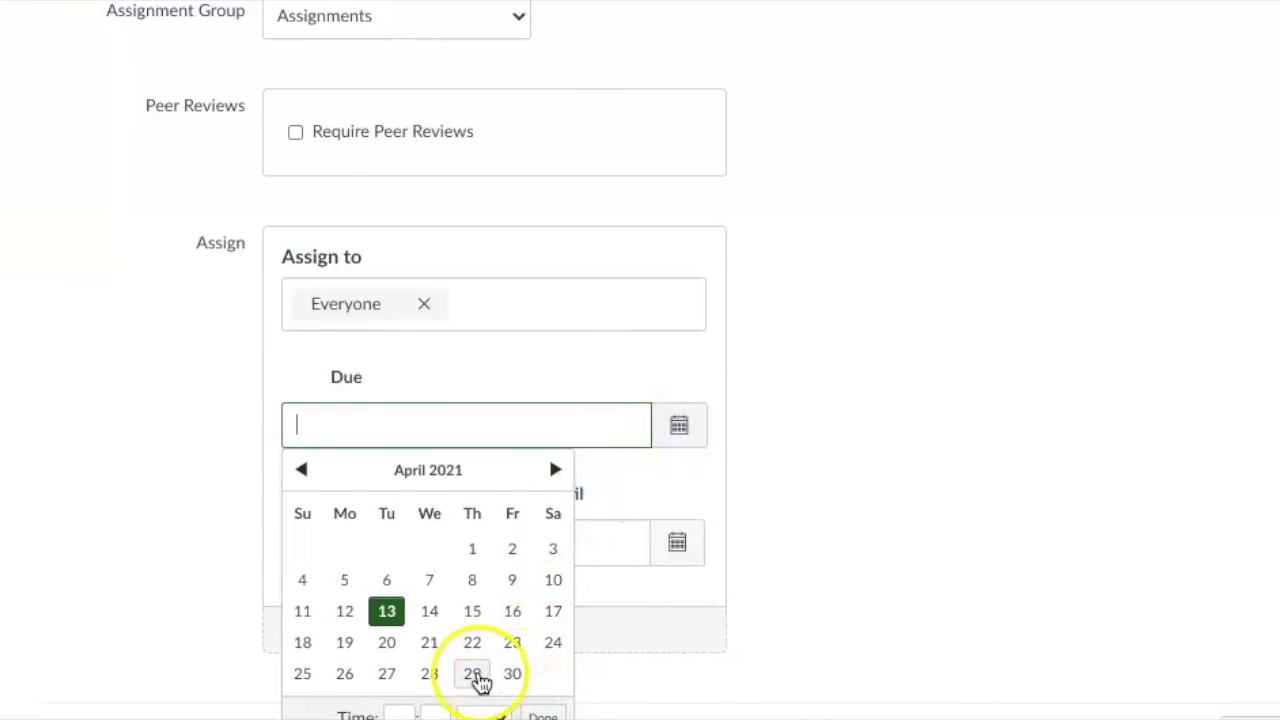
left_click(472, 674)
left_click(691, 497)
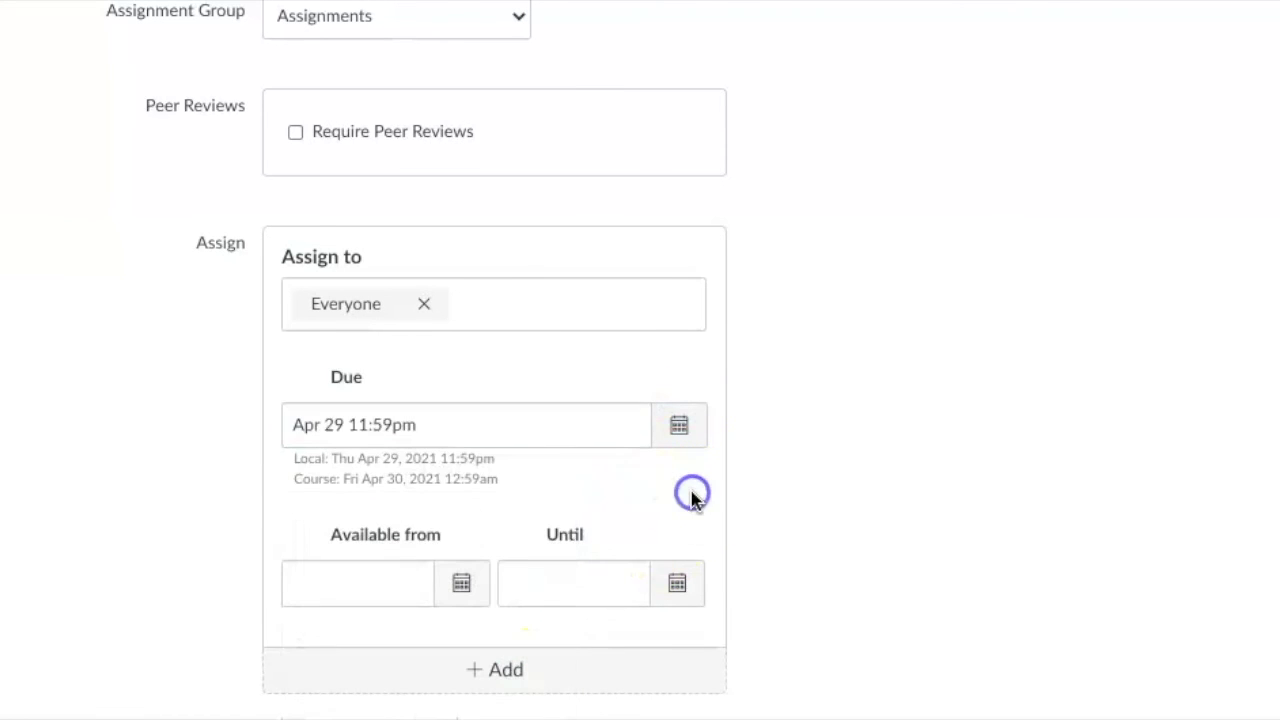
scroll(693, 500, "down", 1)
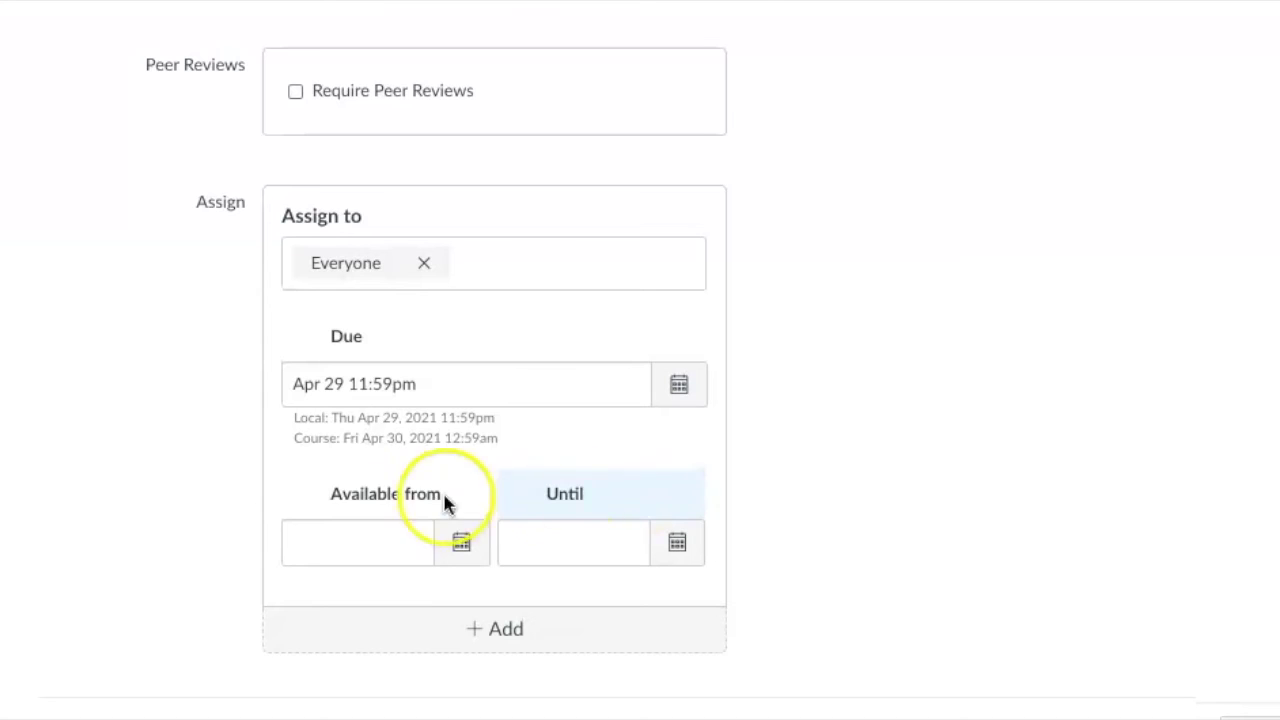
left_click(345, 525)
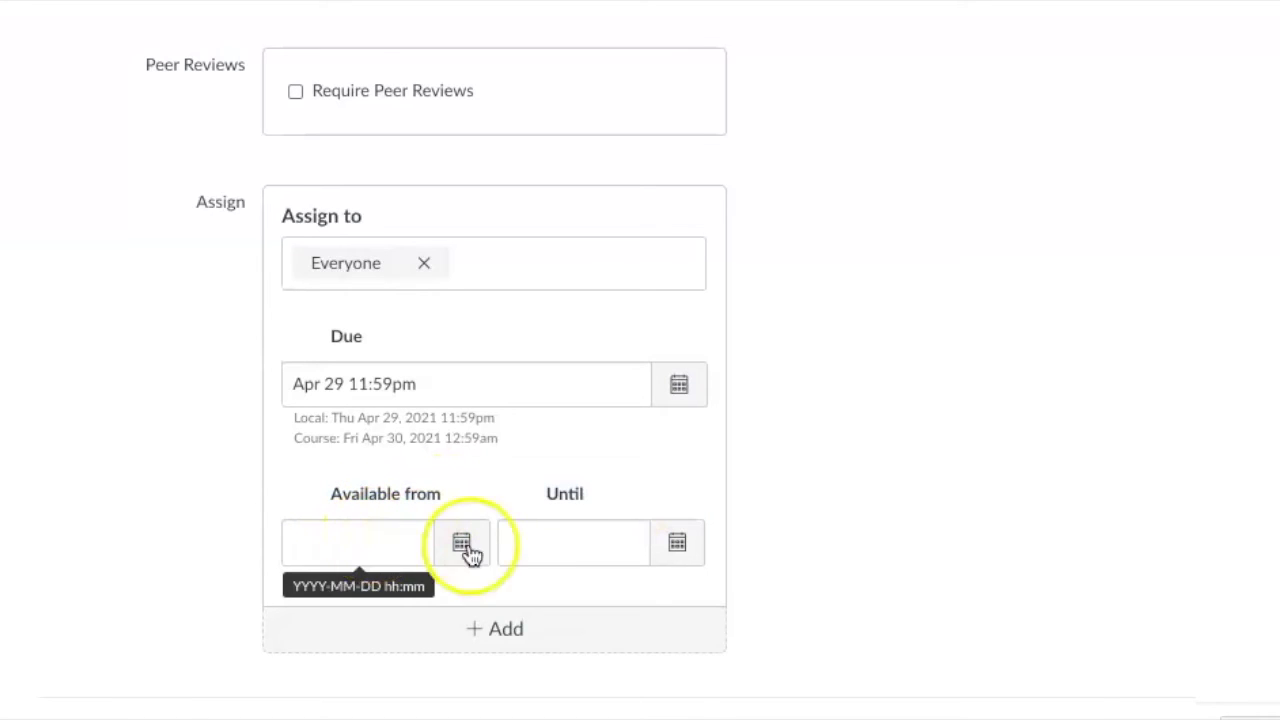
left_click(600, 545)
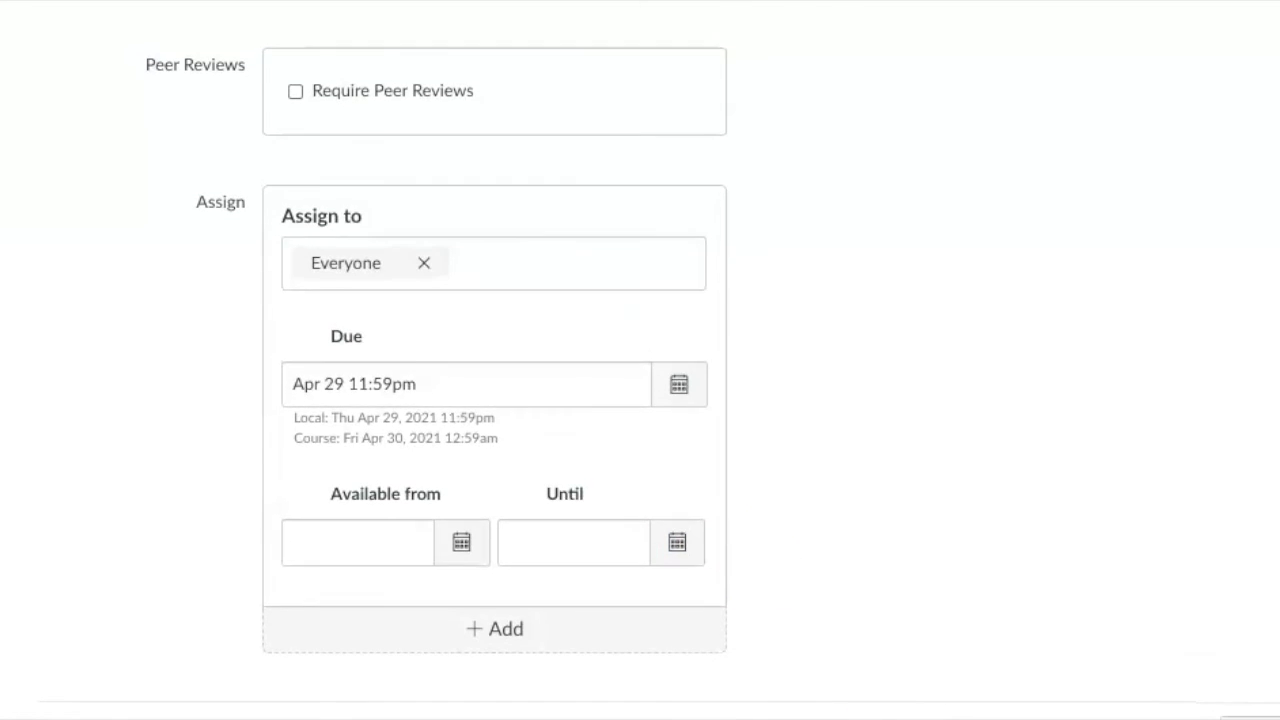
Save the Introduction forum discussion without publishing it and find it in the course's discussion list
left_click(1003, 707)
left_click(1031, 591)
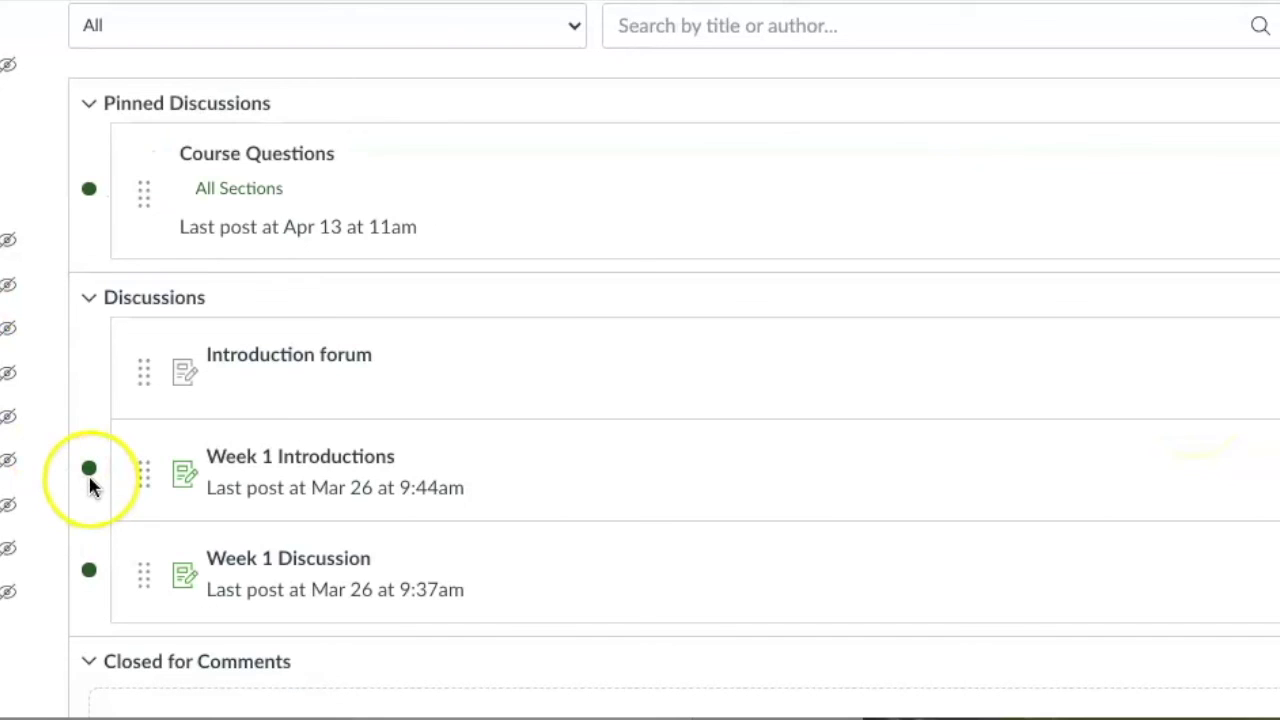
left_click(301, 363)
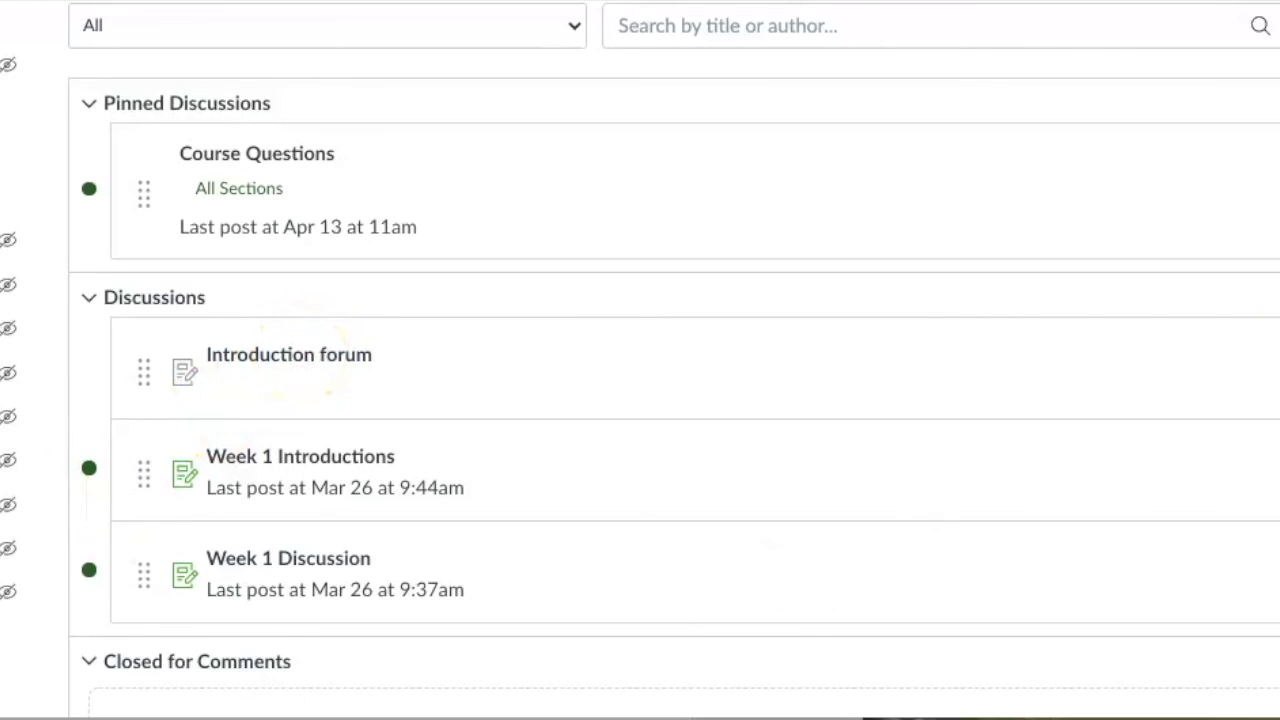